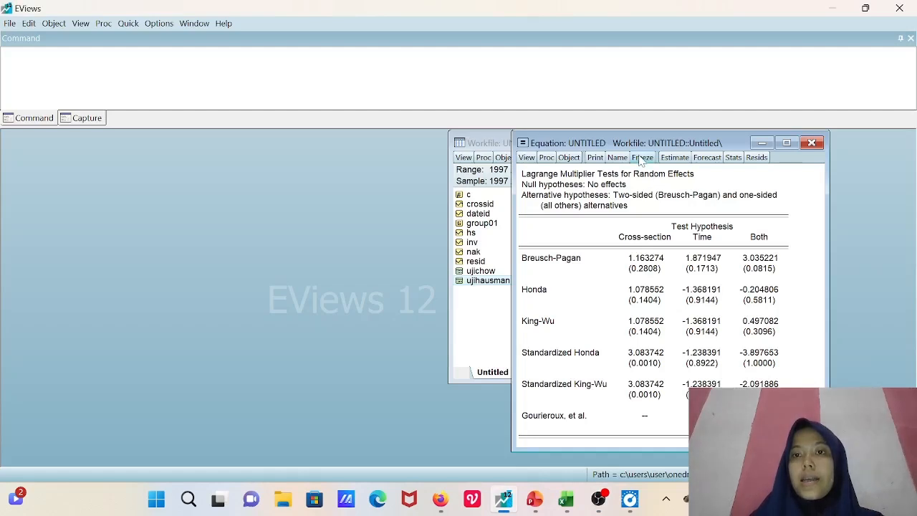
- Freeze the Lagrange Multiplier test output into a table and begin its object name with "uji la"
{"action": "left_click", "coordinate": [643, 159]}
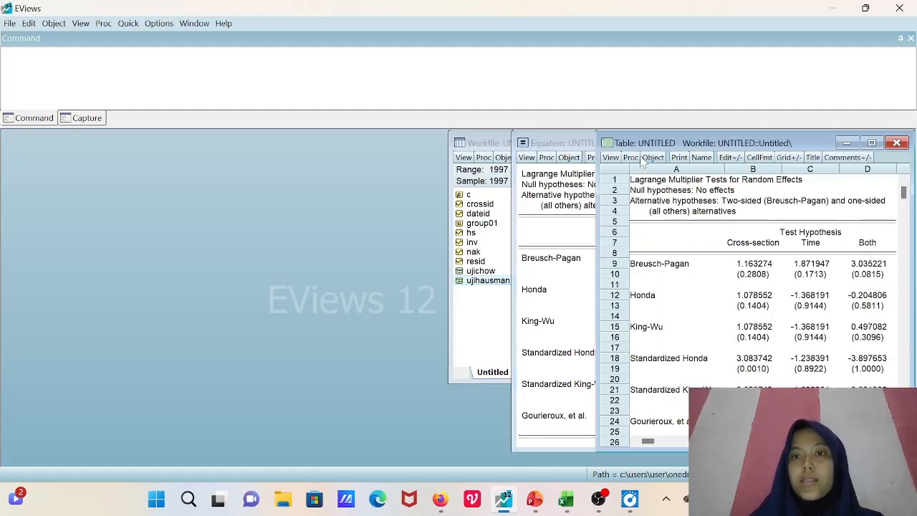
{"action": "left_click", "coordinate": [703, 159]}
{"action": "left_click", "coordinate": [704, 262]}
{"action": "key", "text": "BackSpace"}
{"action": "key", "text": "BackSpace"}
{"action": "key", "text": "BackSpace"}
{"action": "key", "text": "BackSpace"}
{"action": "key", "text": "BackSpace"}
{"action": "key", "text": "BackSpace"}
{"action": "key", "text": "BackSpace"}
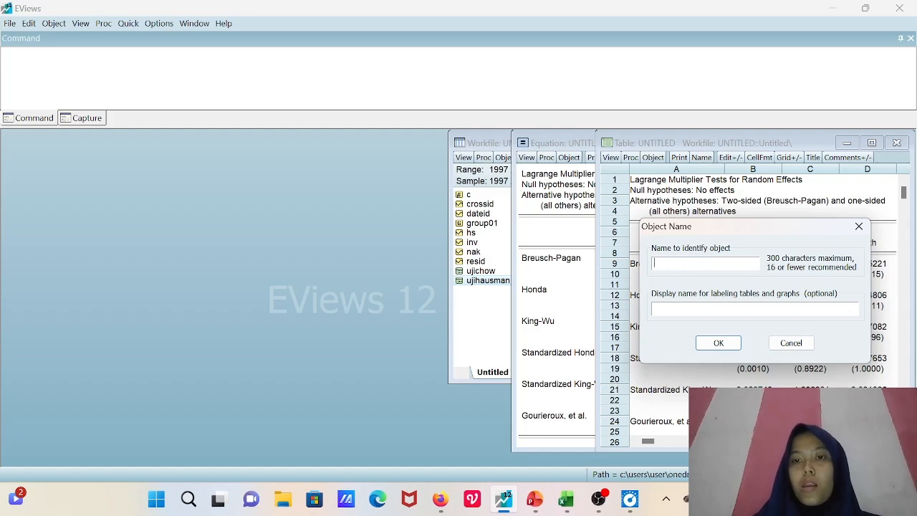
{"action": "type", "text": "uji"}
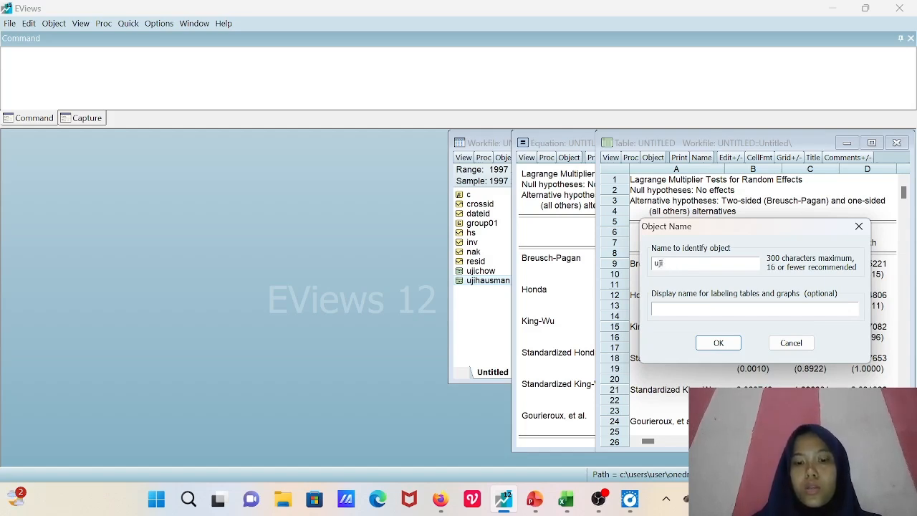
{"action": "type", "text": " la"}
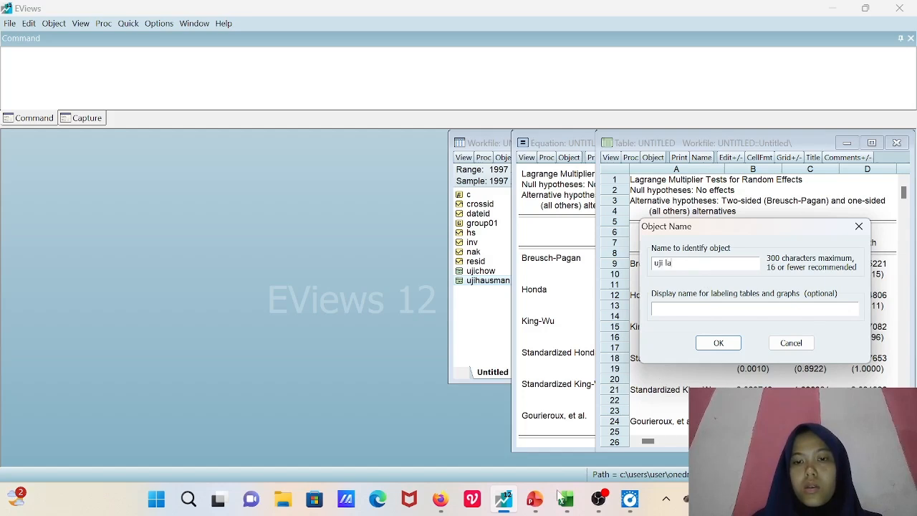
- Check the Lagrange Multiplier test's name on the PowerPoint slide and return to EViews
{"action": "left_click", "coordinate": [535, 499]}
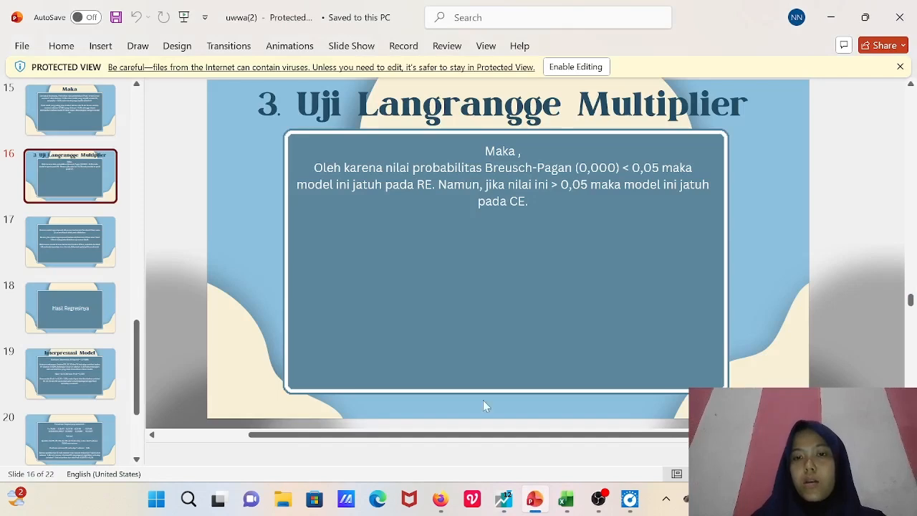
{"action": "left_click", "coordinate": [505, 502]}
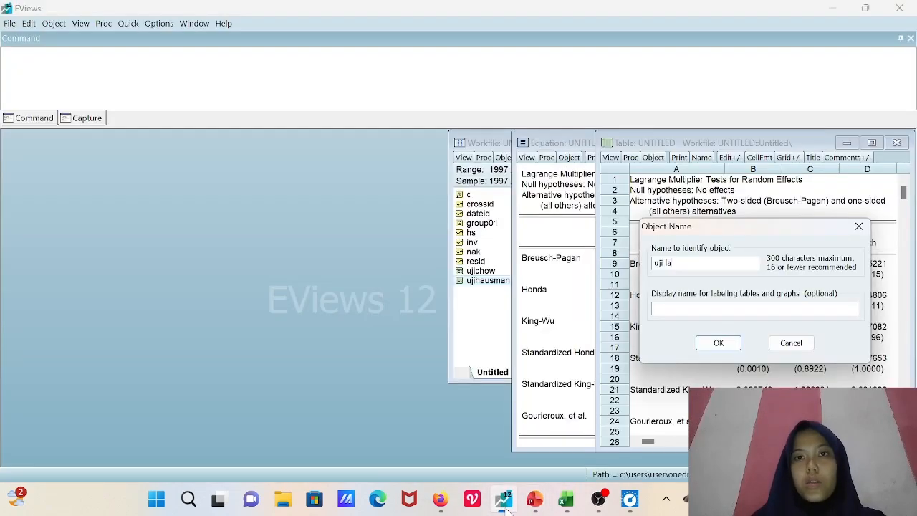
{"action": "mouse_move", "coordinate": [601, 428]}
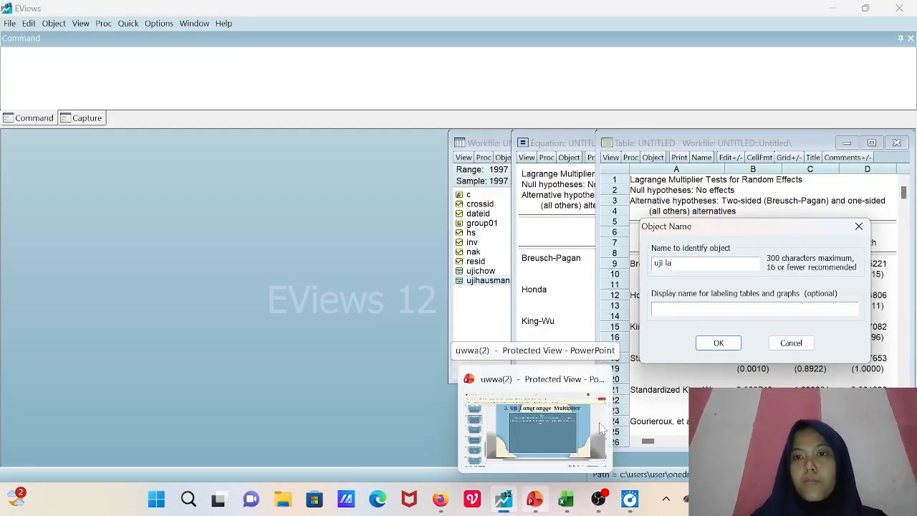
- Name the frozen Lagrange Multiplier table ujilangragemultiplier, without spaces, and close its window
{"action": "key", "text": "BackSpace"}
{"action": "key", "text": "BackSpace"}
{"action": "key", "text": "BackSpace"}
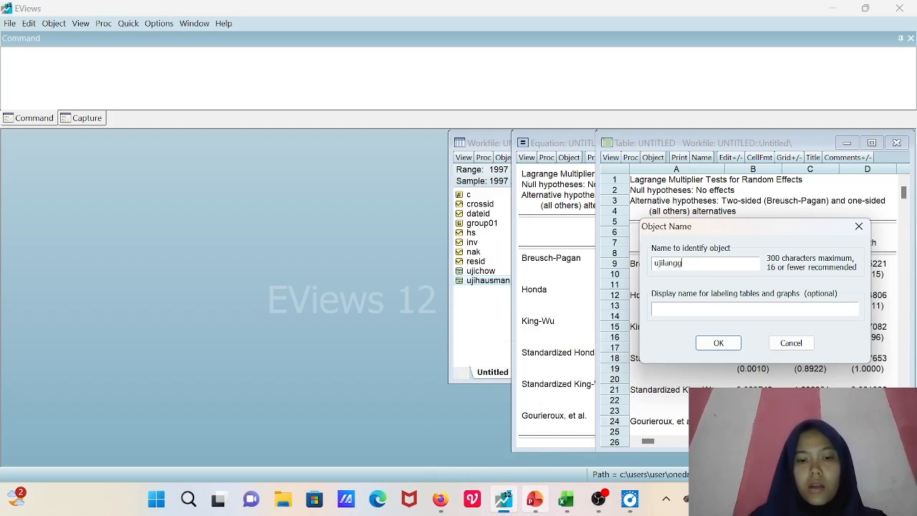
{"action": "type", "text": "langragem"}
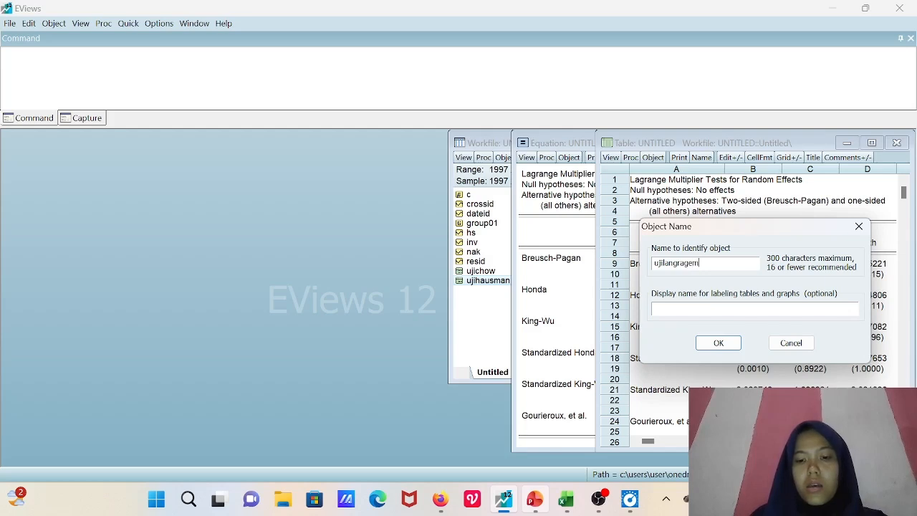
{"action": "type", "text": "ultiplier"}
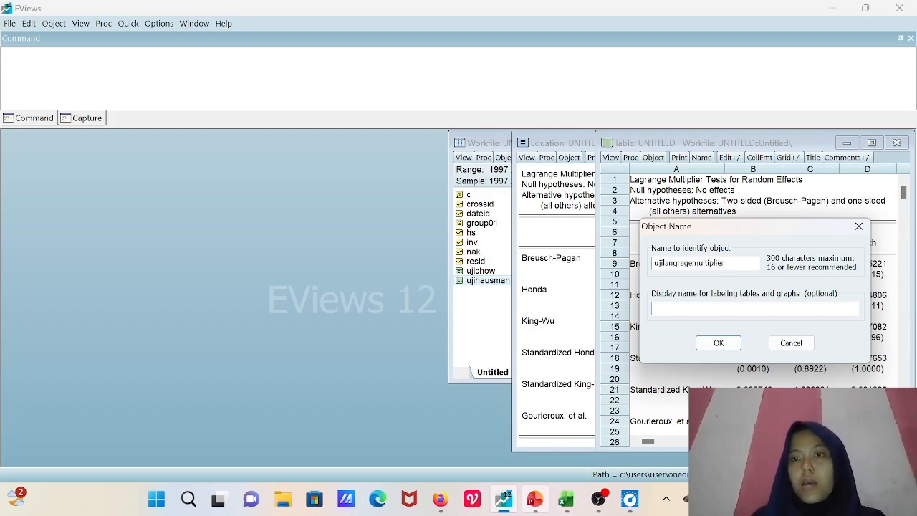
{"action": "left_click", "coordinate": [718, 344]}
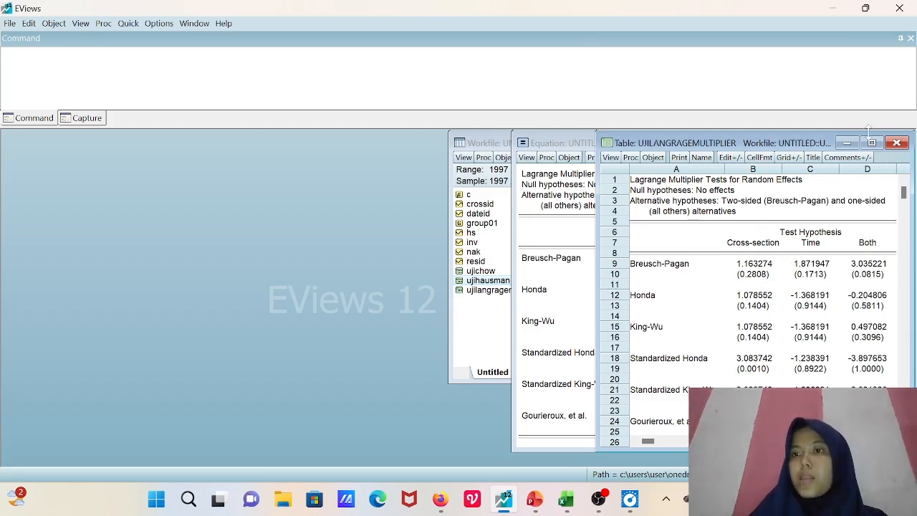
{"action": "left_click", "coordinate": [898, 145]}
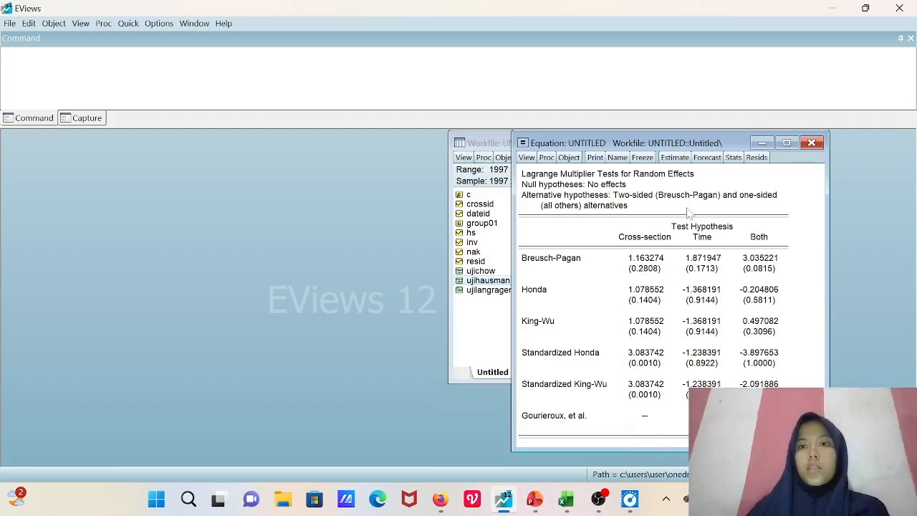
- Re-estimate the panel equation with Random cross-section effects
{"action": "left_click", "coordinate": [675, 158]}
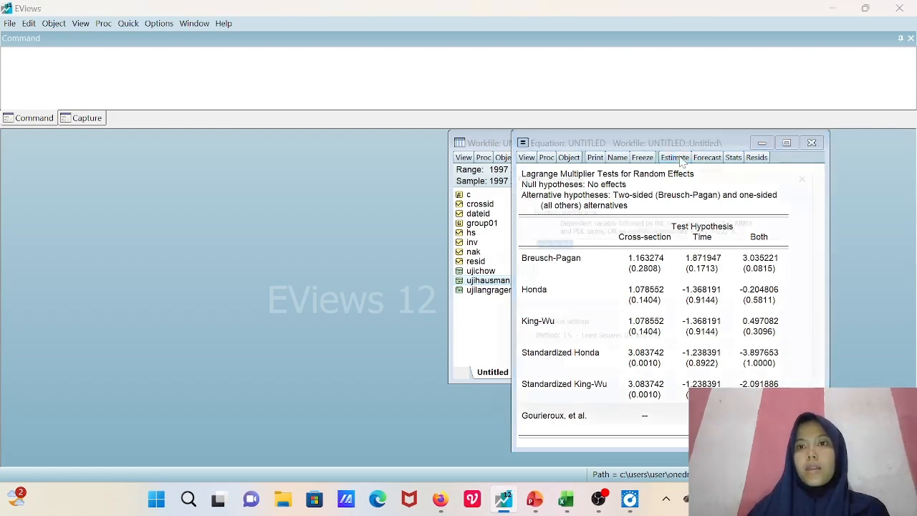
{"action": "left_click", "coordinate": [586, 190]}
{"action": "left_click", "coordinate": [592, 219]}
{"action": "left_click", "coordinate": [604, 251]}
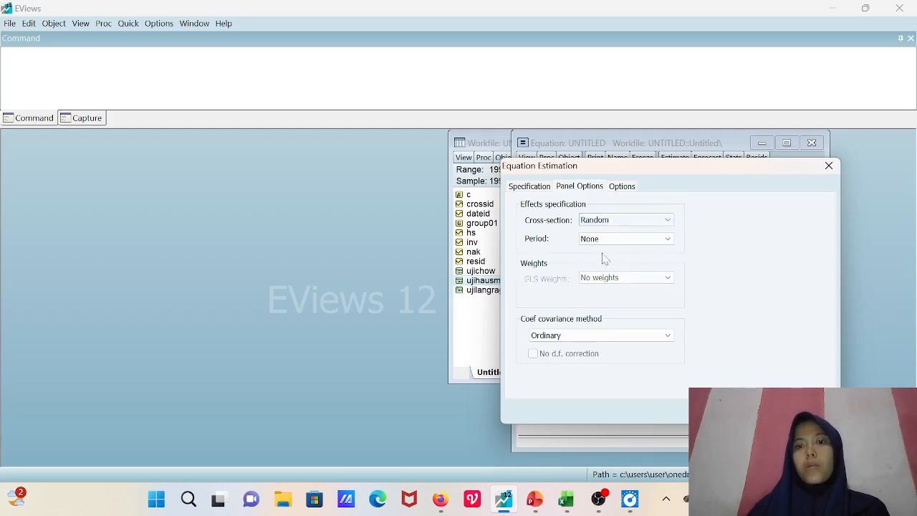
{"action": "left_click", "coordinate": [758, 411]}
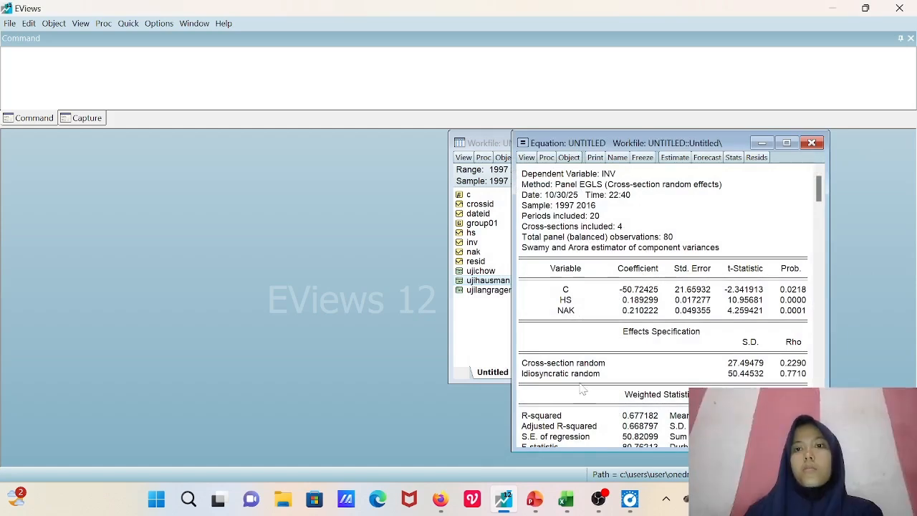
- Freeze the random effects regression output into a table and clear the default name in its naming dialog
{"action": "left_click", "coordinate": [642, 158]}
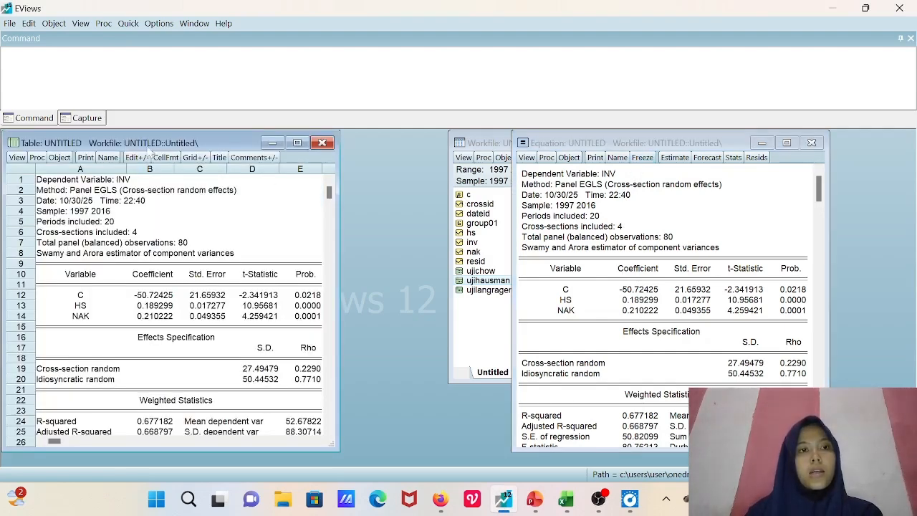
{"action": "left_click", "coordinate": [108, 157]}
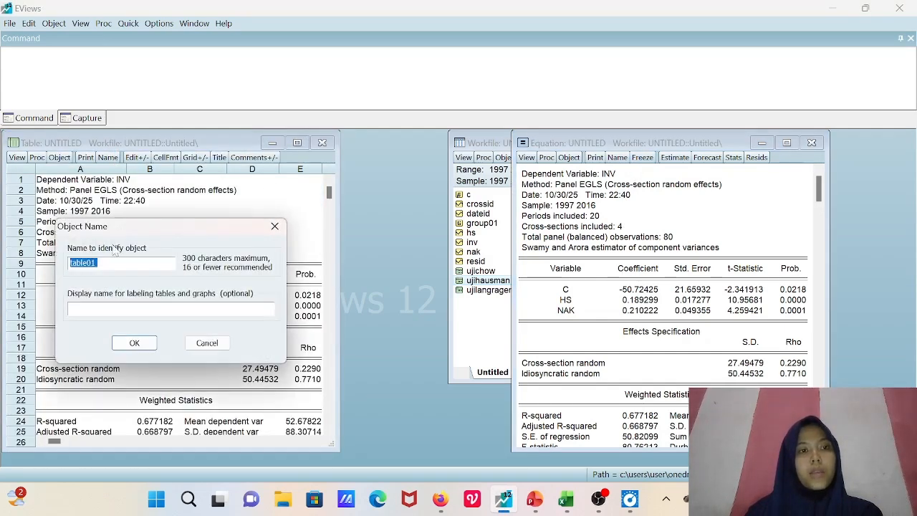
{"action": "key", "text": "End"}
{"action": "key", "text": "BackSpace"}
{"action": "key", "text": "BackSpace"}
{"action": "key", "text": "BackSpace"}
{"action": "key", "text": "BackSpace"}
{"action": "key", "text": "BackSpace"}
{"action": "key", "text": "BackSpace"}
{"action": "key", "text": "BackSpace"}
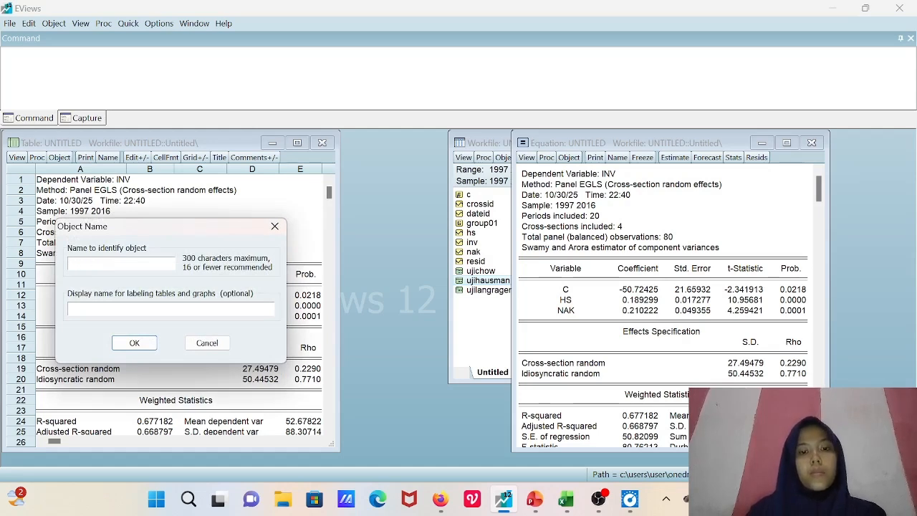
- Name the frozen regression table regresiramdomeffects
{"action": "type", "text": "reg"}
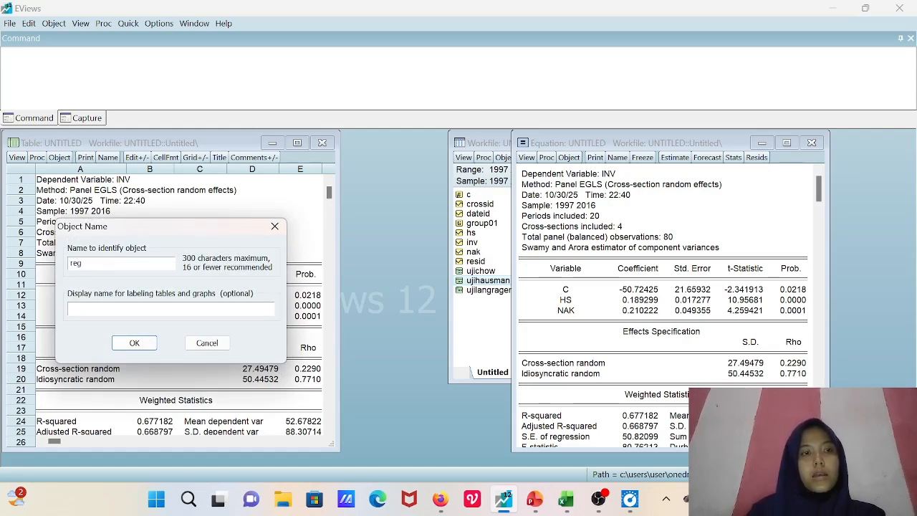
{"action": "type", "text": "resi"}
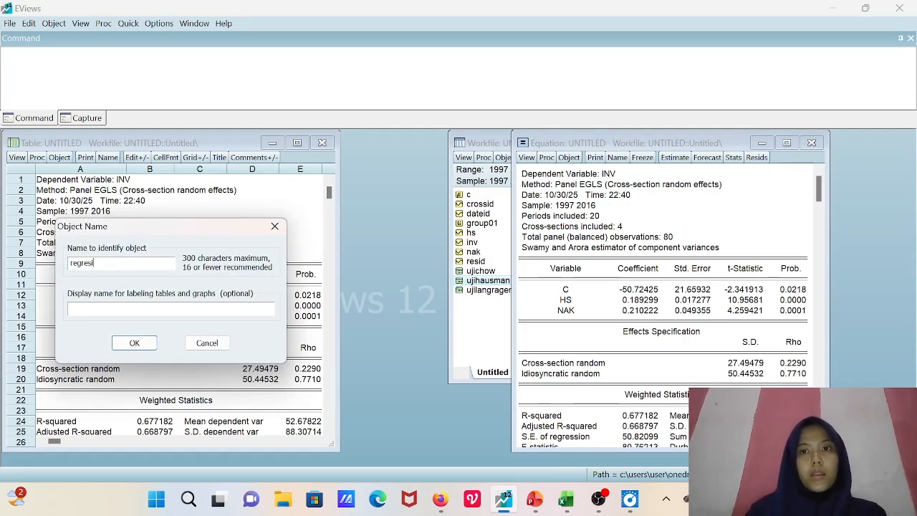
{"action": "type", "text": "rando"}
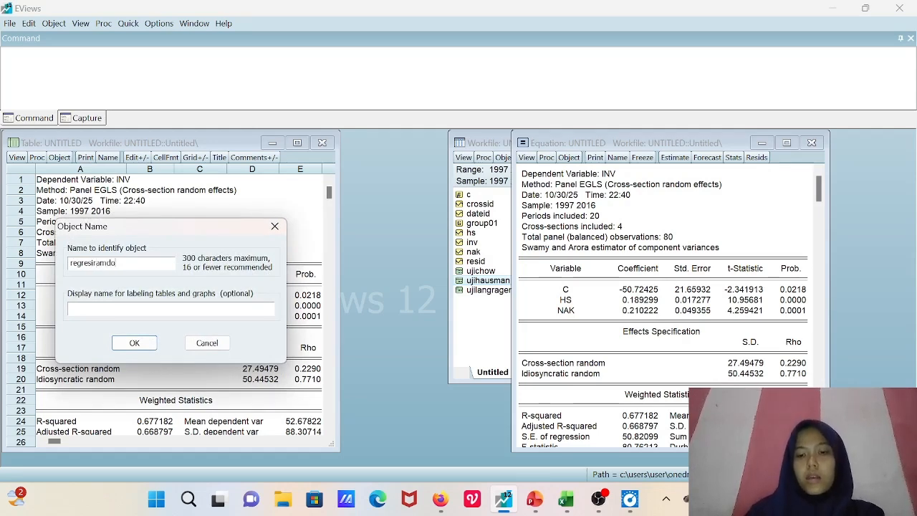
{"action": "type", "text": "mefeec"}
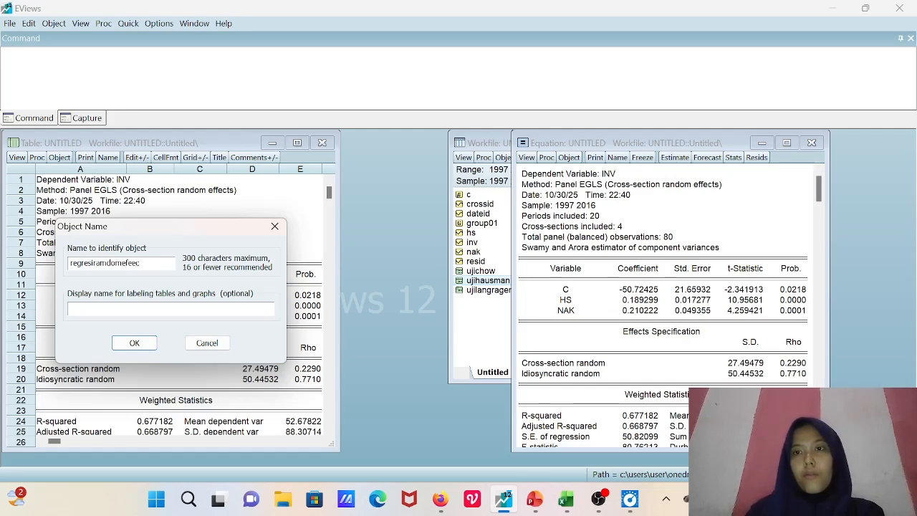
{"action": "key", "text": "BackSpace"}
{"action": "key", "text": "BackSpace"}
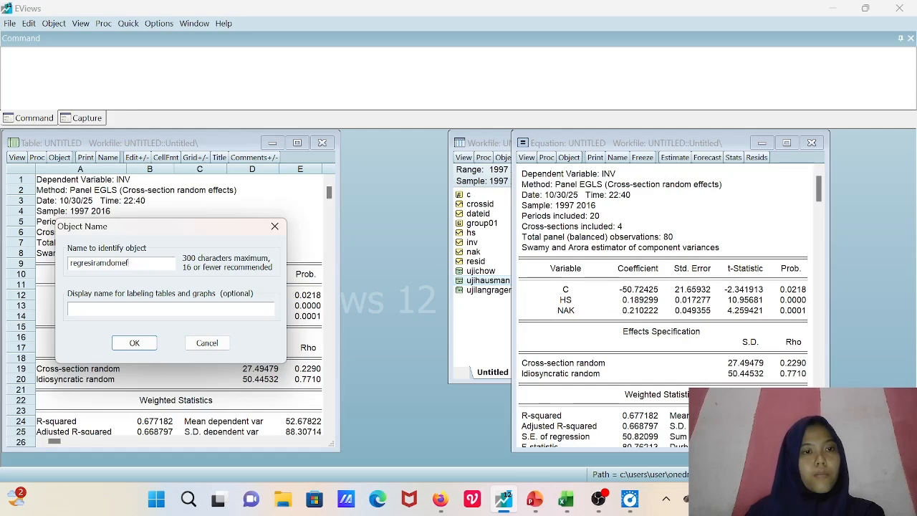
{"action": "type", "text": "fe"}
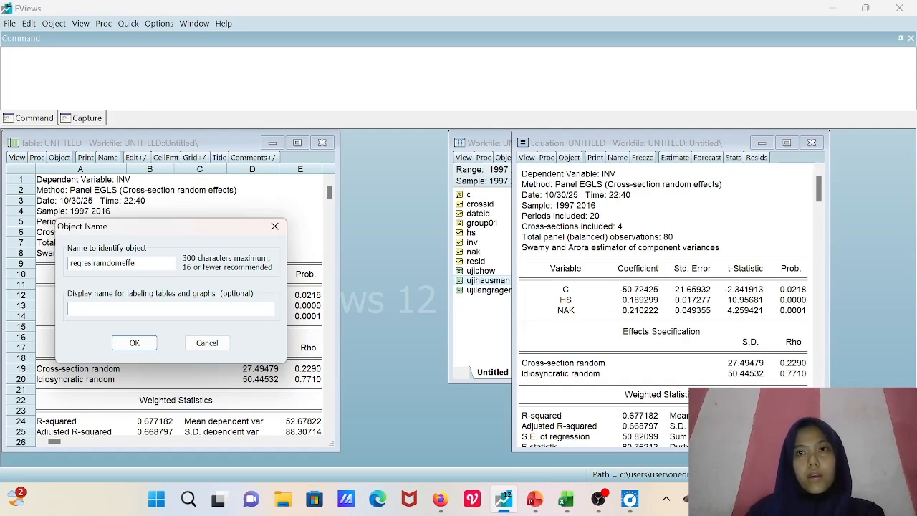
{"action": "type", "text": "cts"}
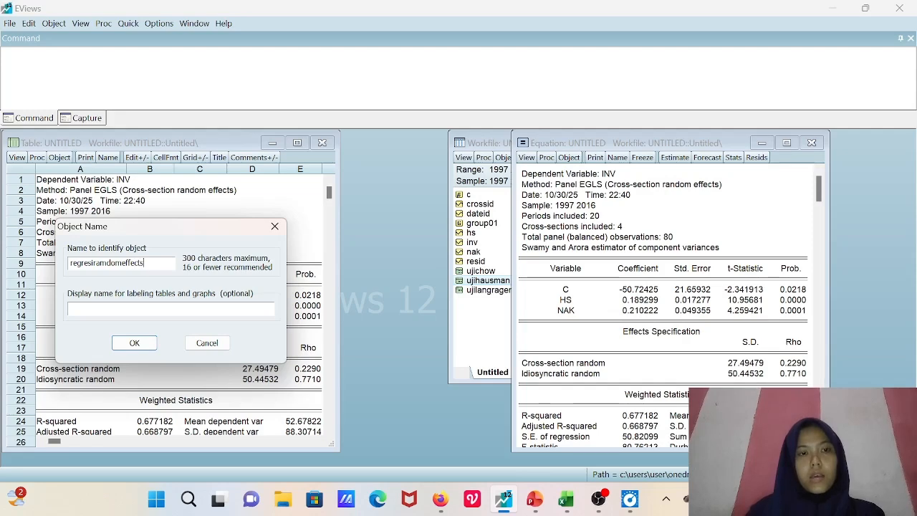
{"action": "left_click", "coordinate": [133, 343]}
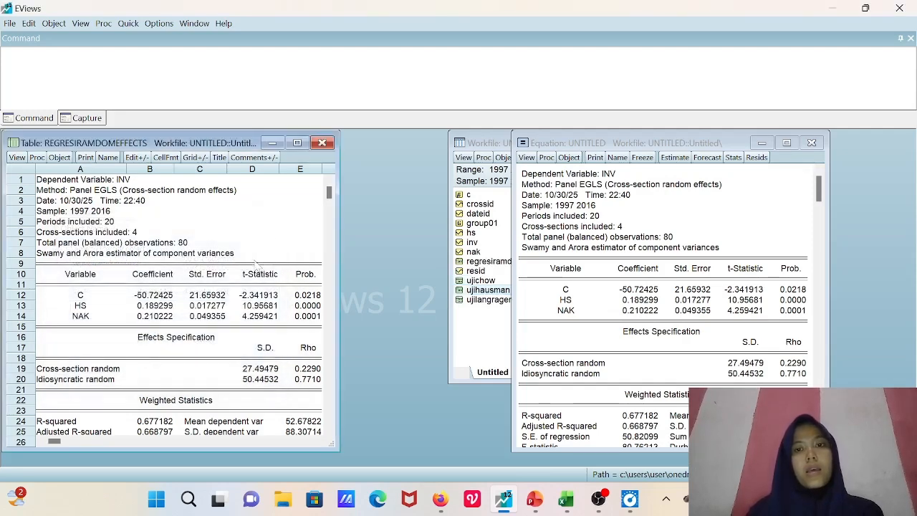
- Close the regression table and minimize the equation window to show the workfile's objects
{"action": "left_click", "coordinate": [322, 143]}
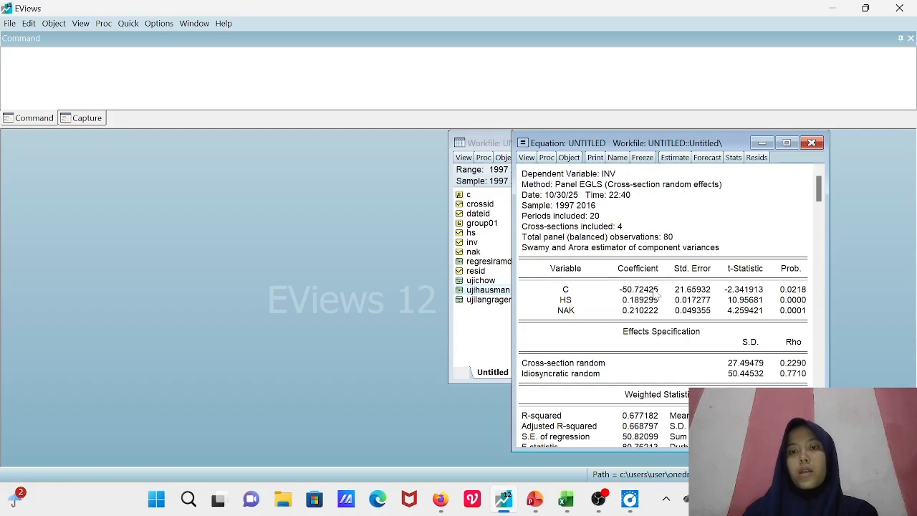
{"action": "left_click", "coordinate": [762, 143]}
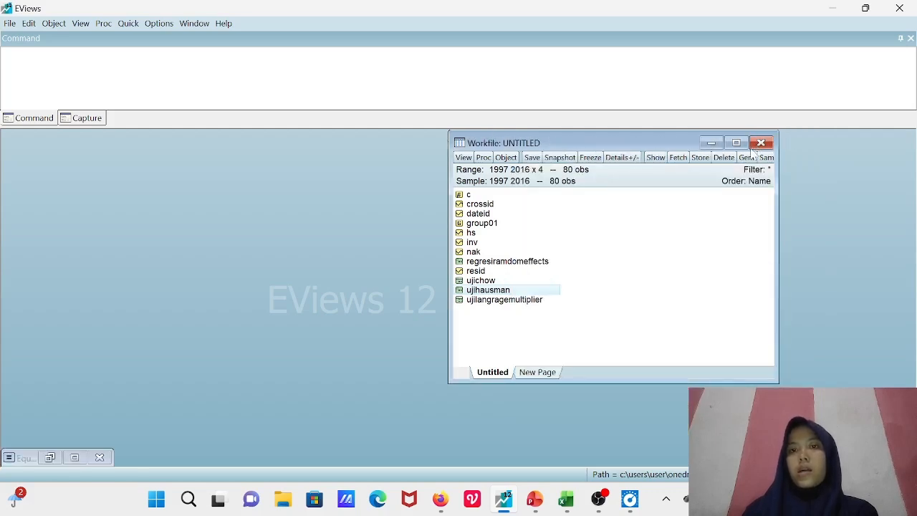